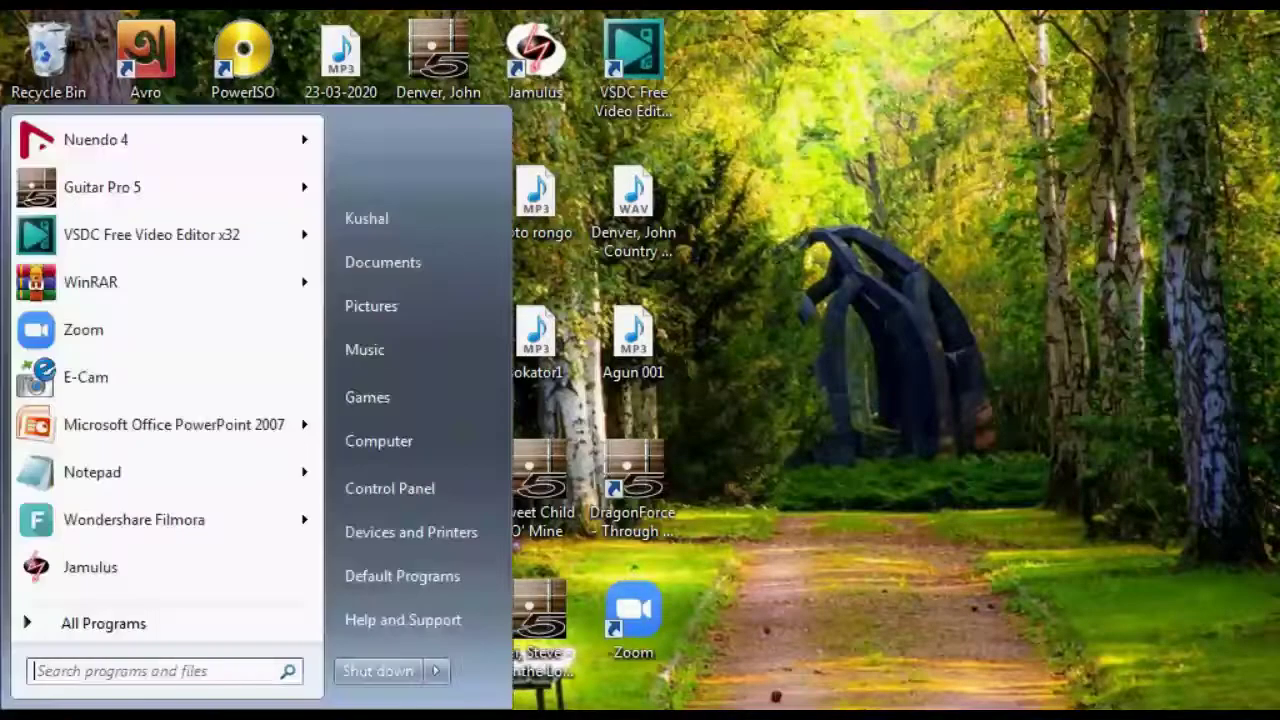
- Search the Windows Start menu for 'device manager'
click(135, 670)
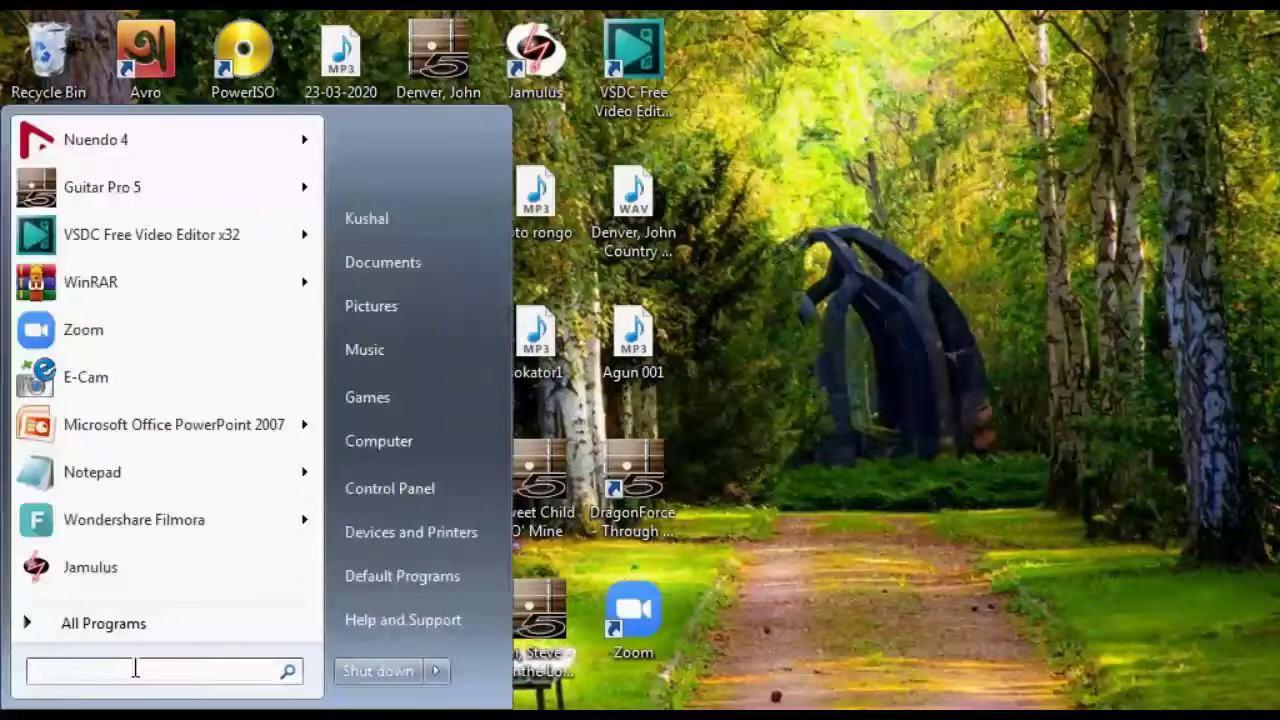
text(dev)
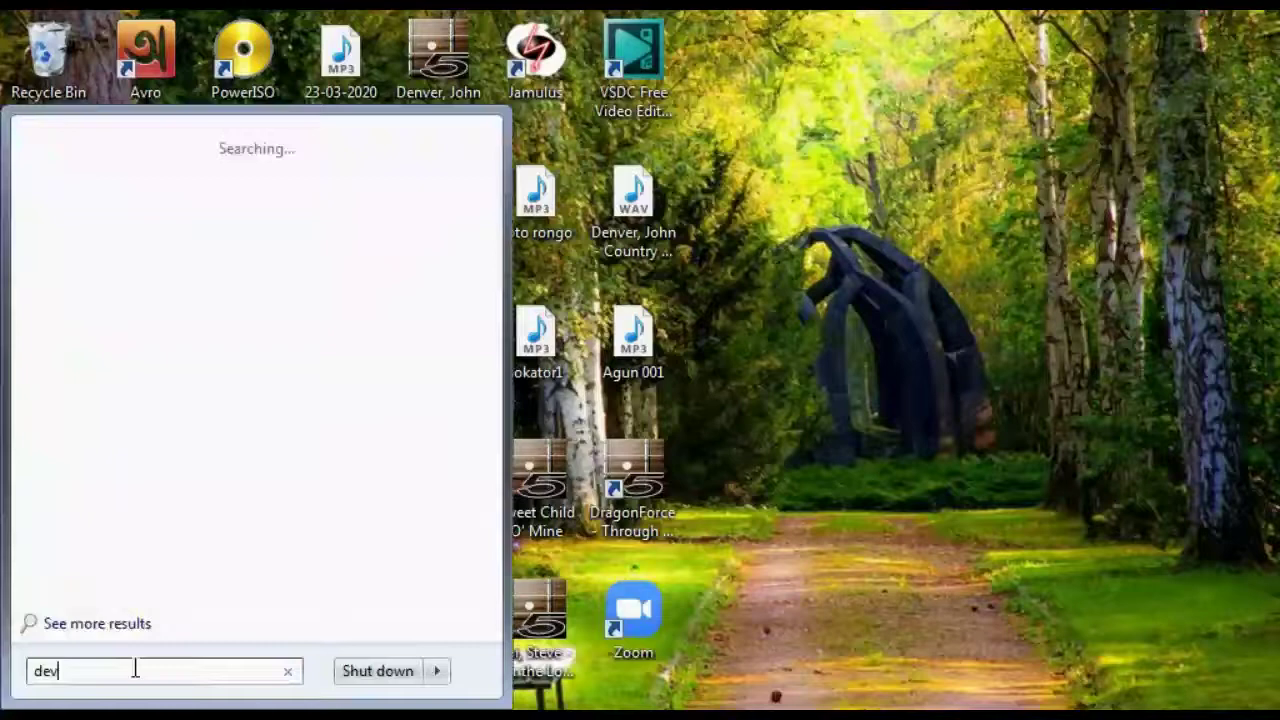
text(i)
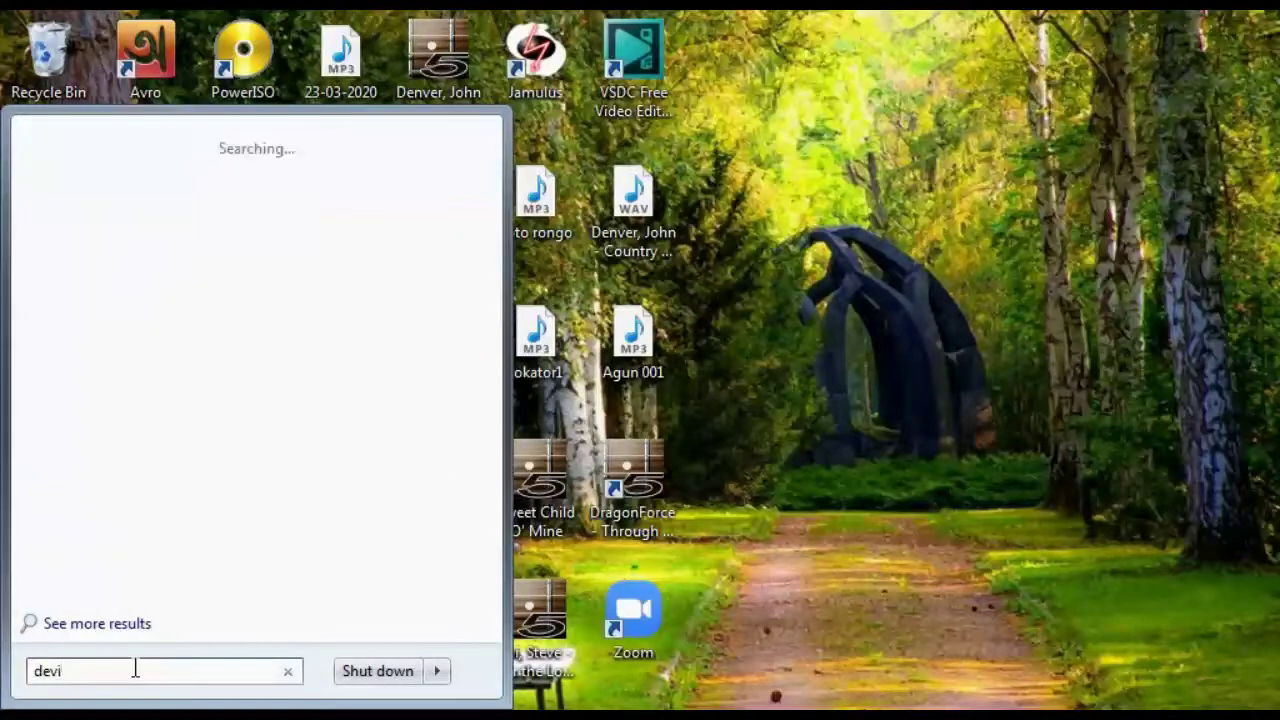
text(ce manager)
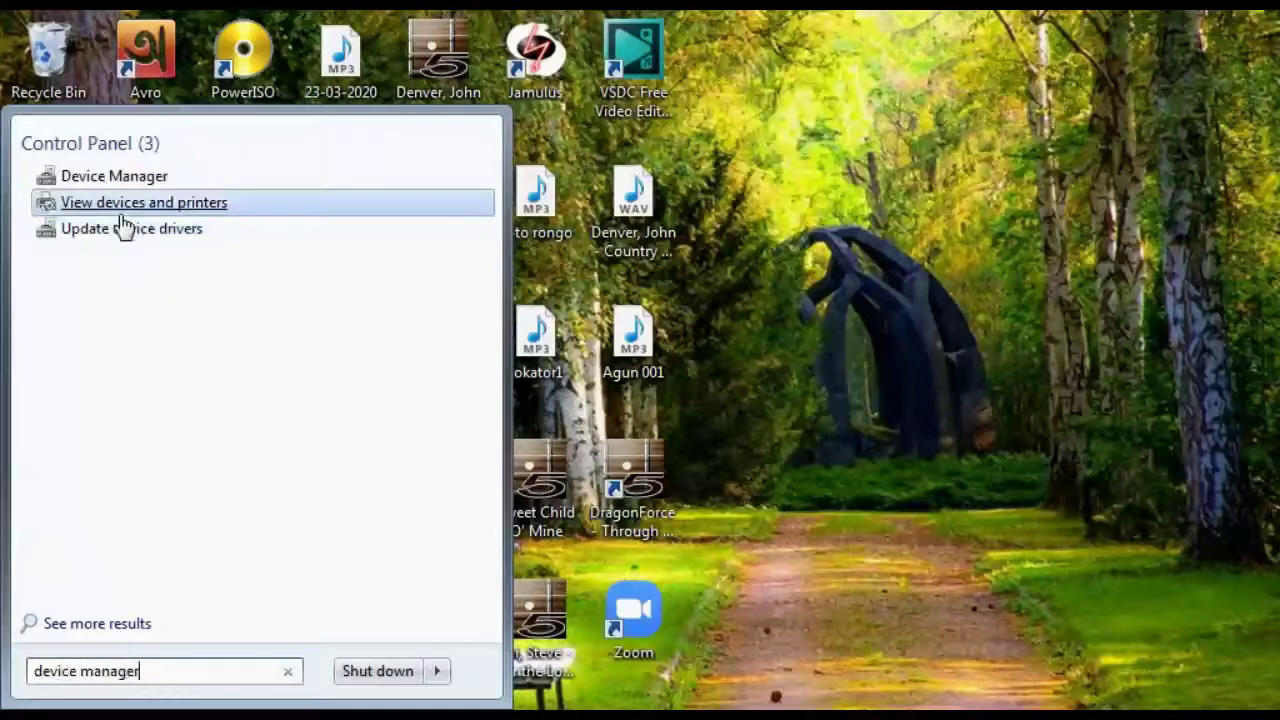
- Open Device Manager and expand Sound, video and game controllers to confirm CASIO USB-MIDI is listed
click(125, 178)
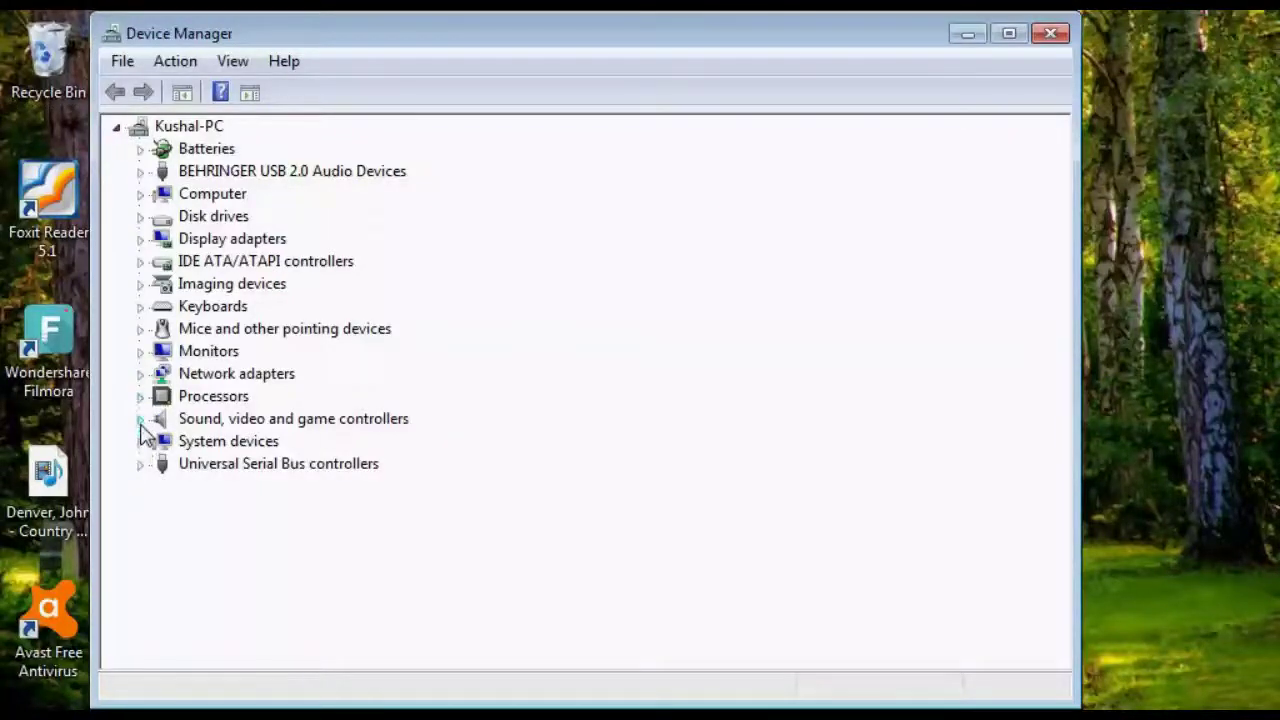
click(140, 420)
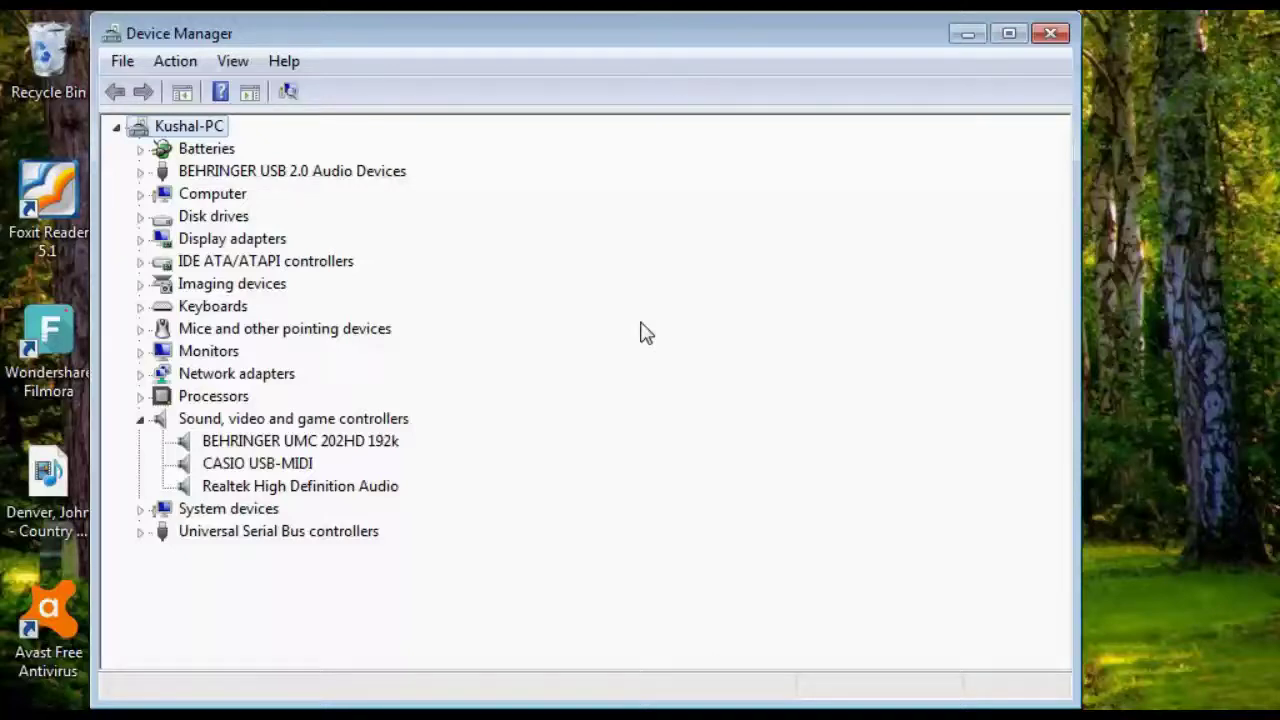
- Close Device Manager and launch Nuendo 4 from its desktop shortcut
click(1050, 36)
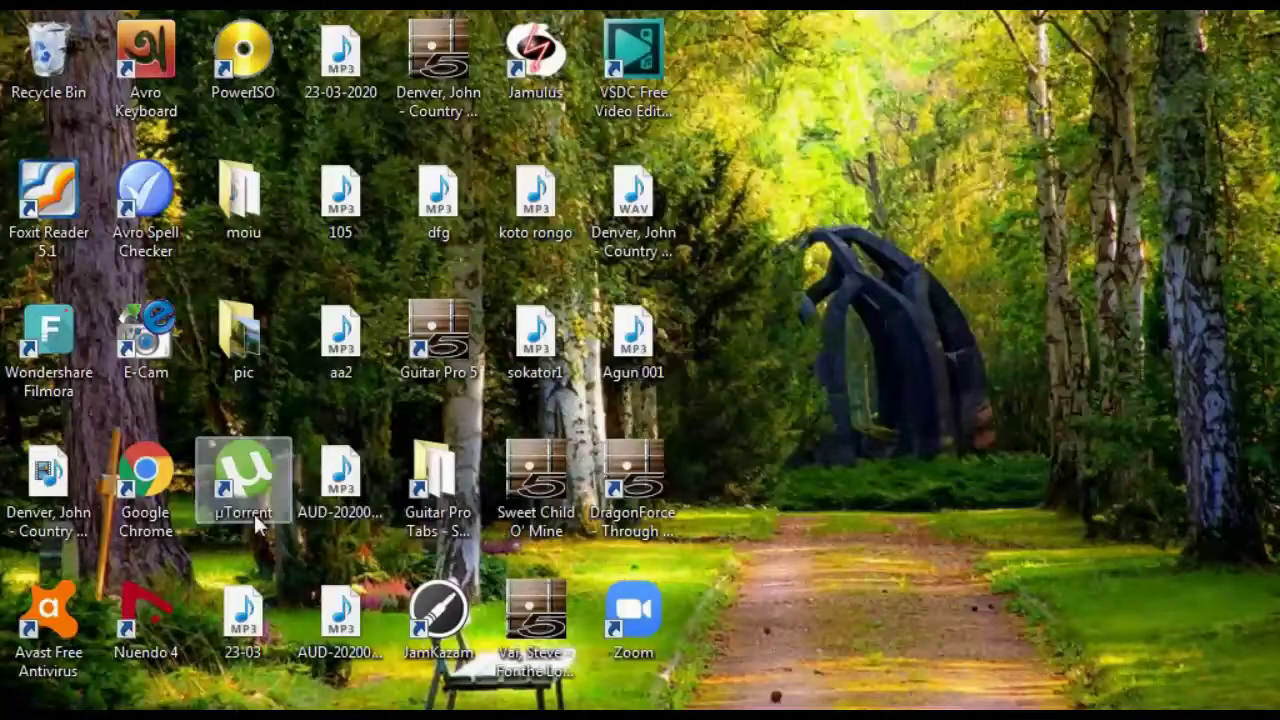
double_click(145, 615)
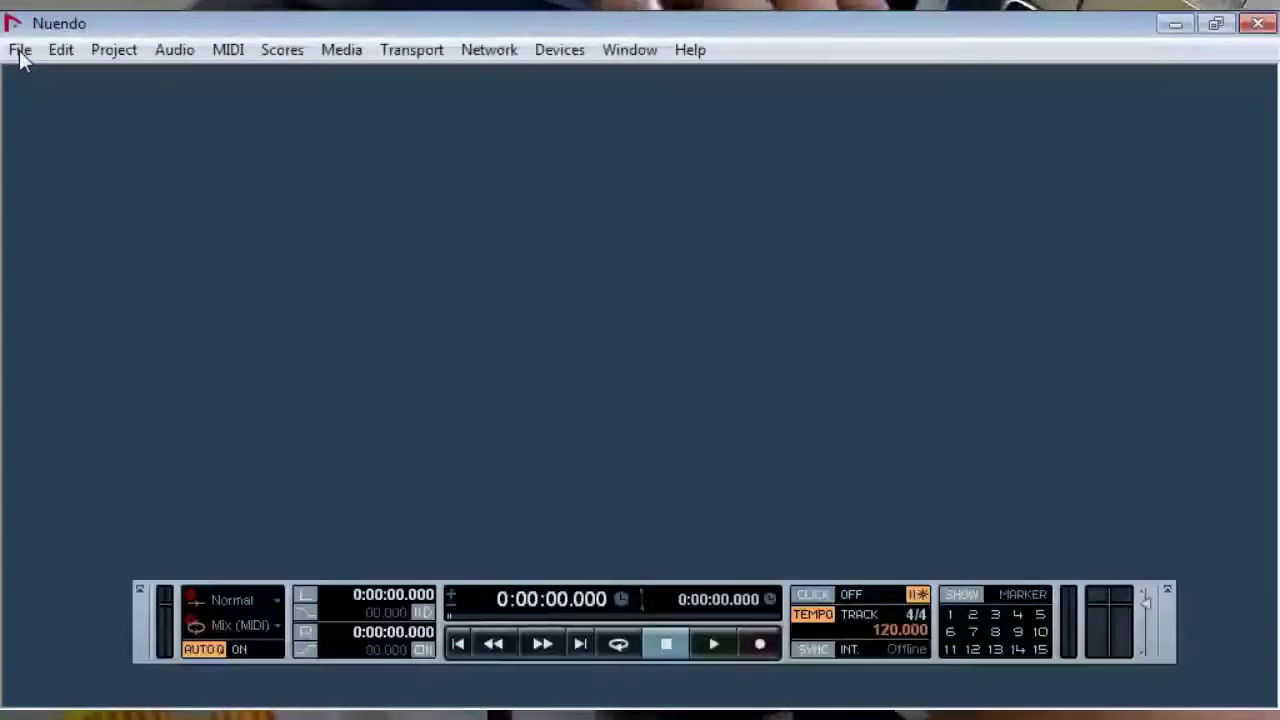
- Create the Empty-template project Untitled1, then bring up the Add MIDI Track dialog with count 1
click(20, 52)
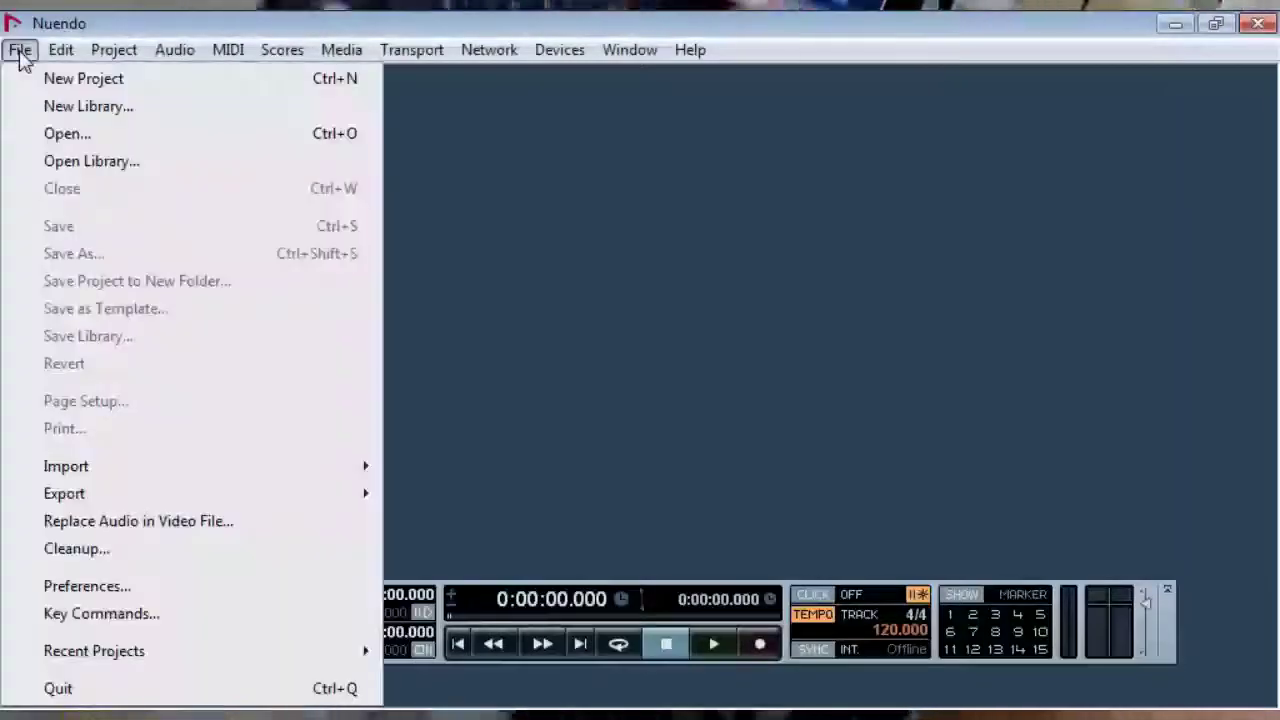
click(70, 88)
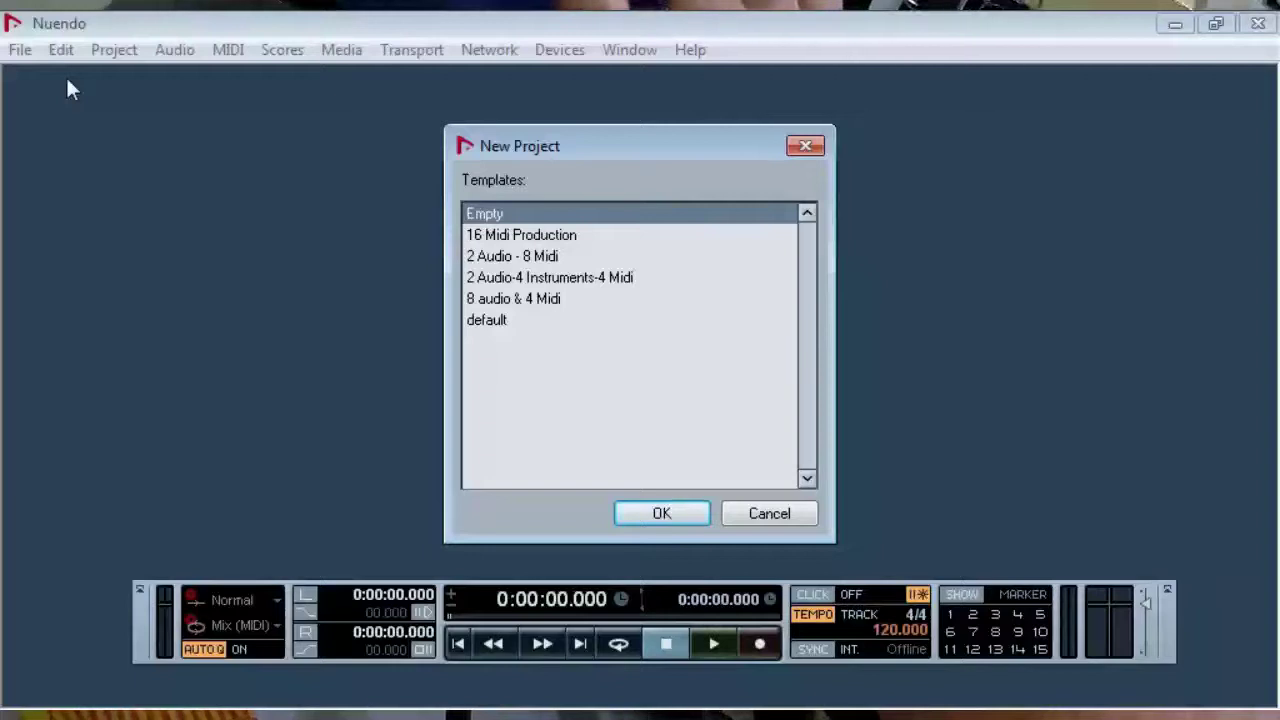
click(755, 518)
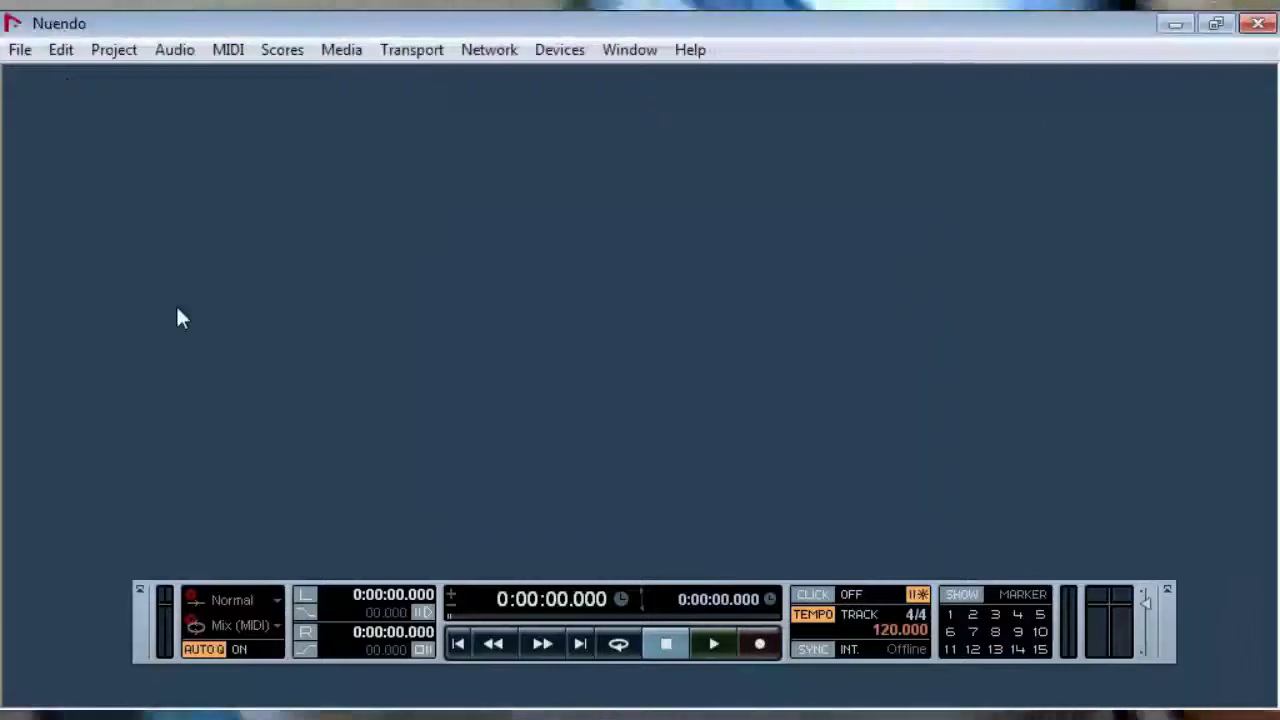
click(18, 57)
click(51, 80)
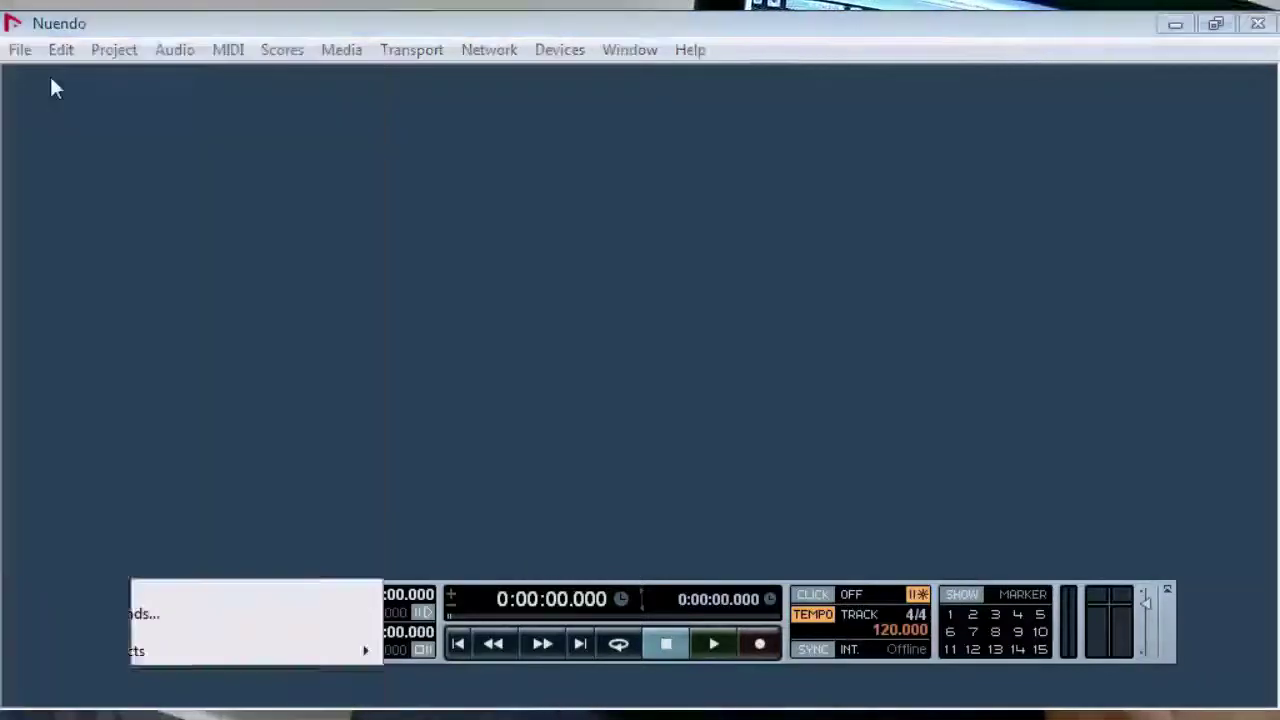
click(678, 512)
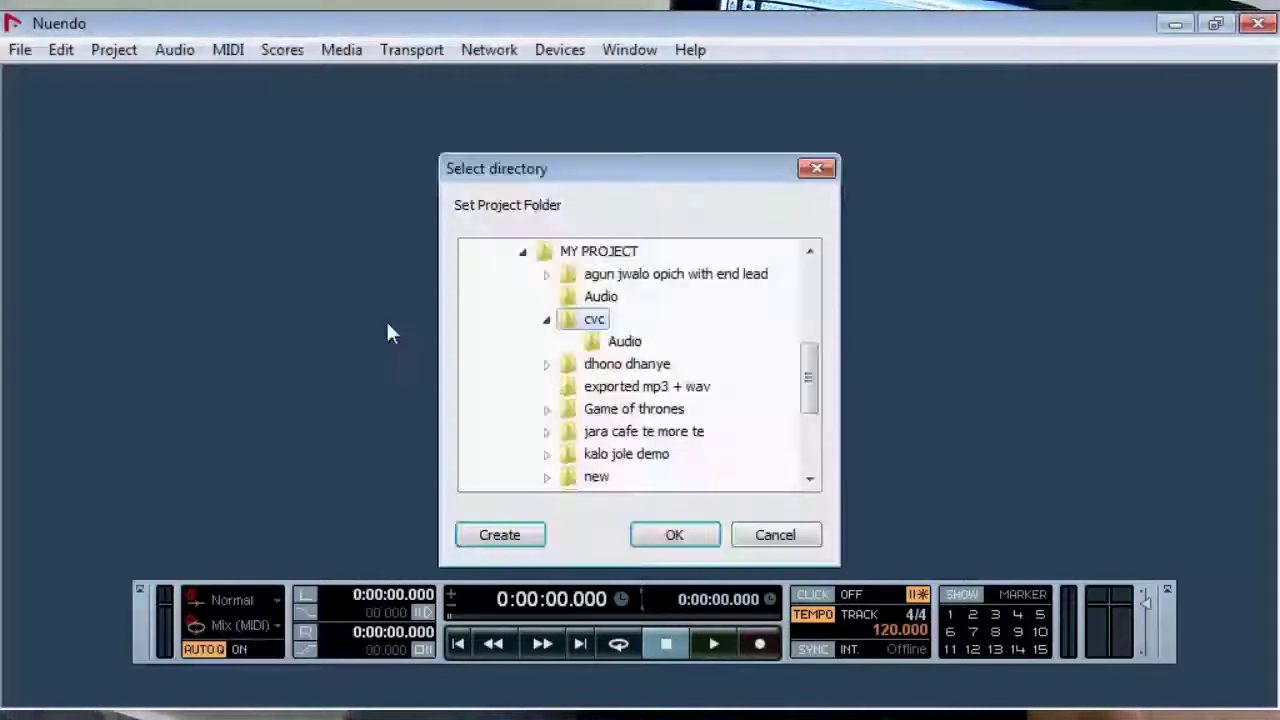
click(672, 540)
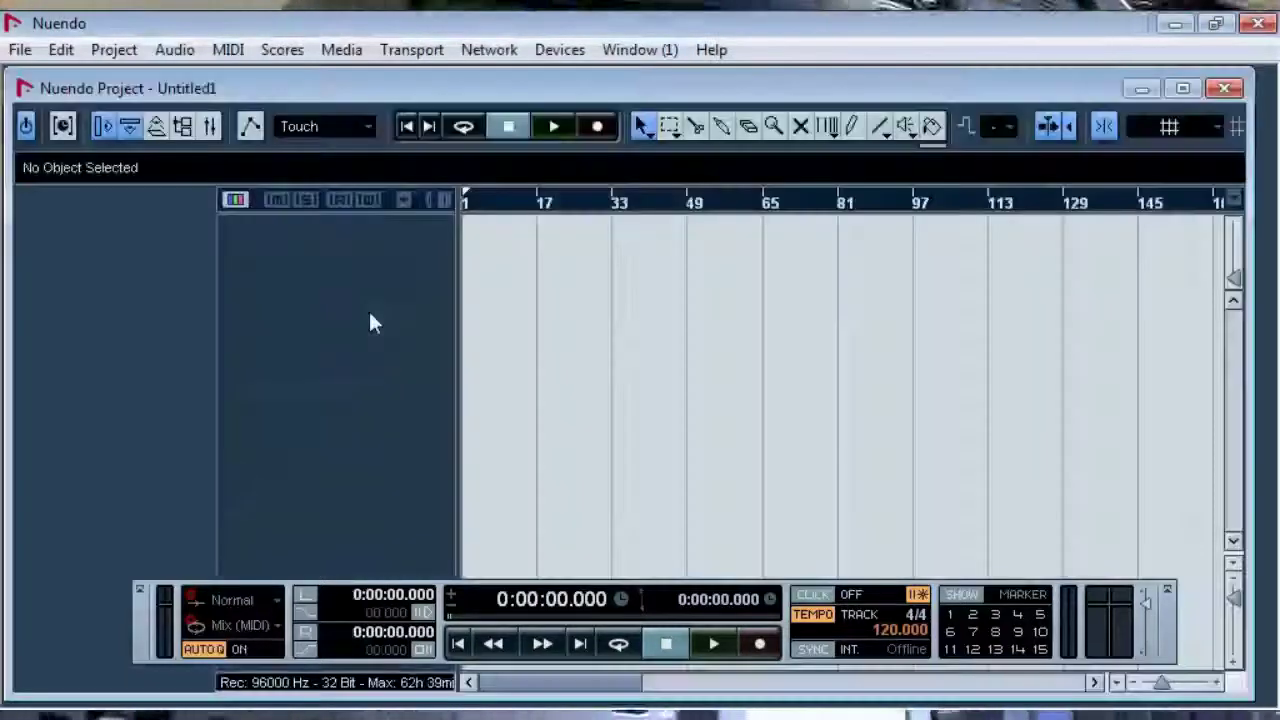
right_click(350, 289)
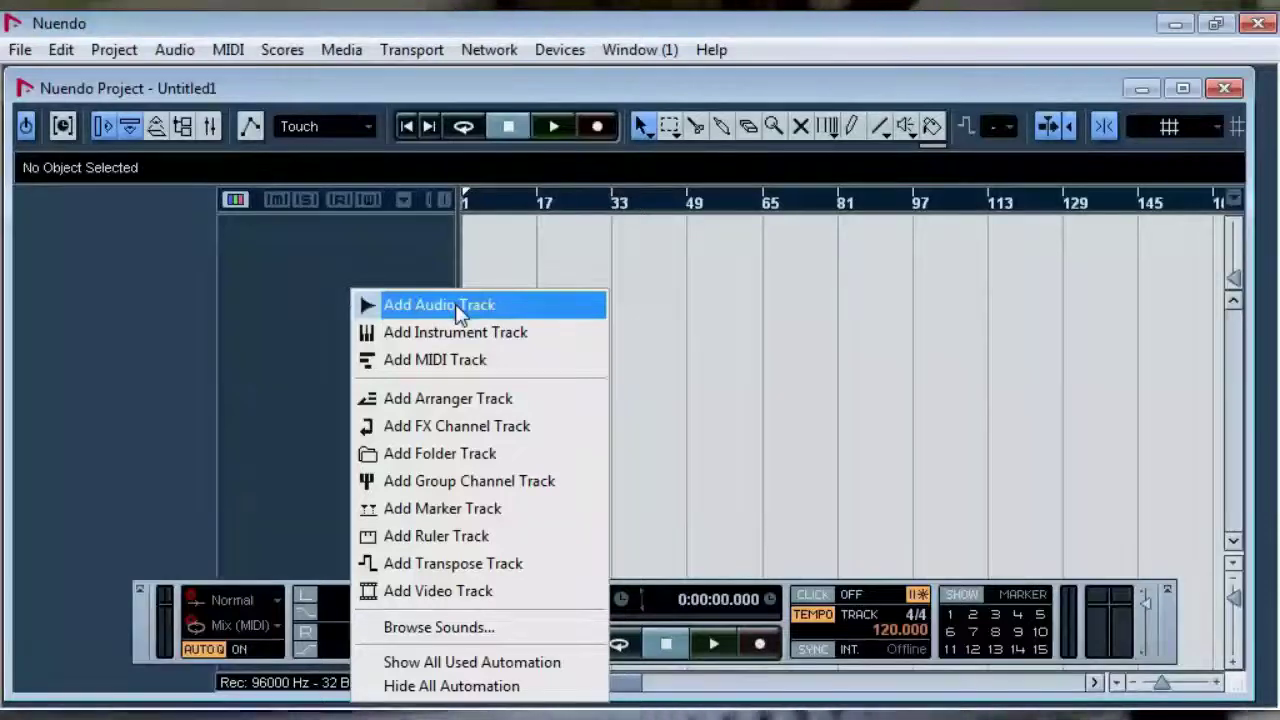
click(464, 366)
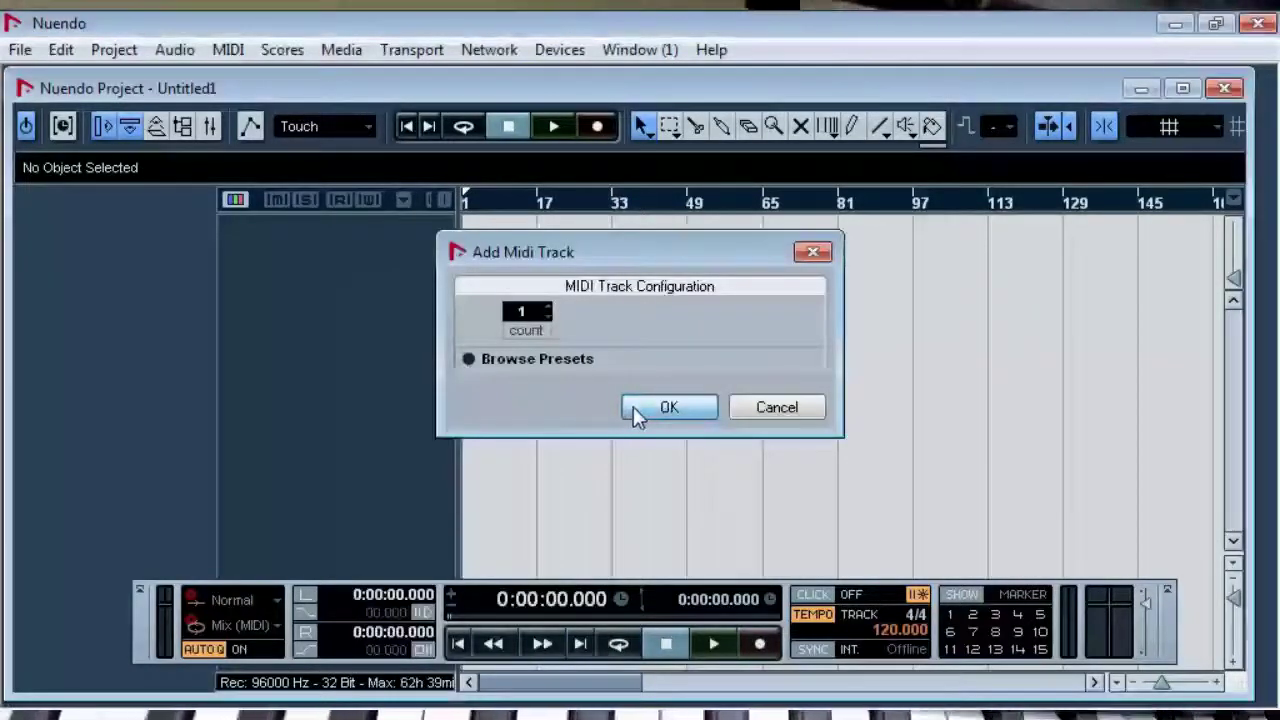
- Add the MIDI 01 track and set both its input and output routing to CASIO USB-MIDI
click(663, 407)
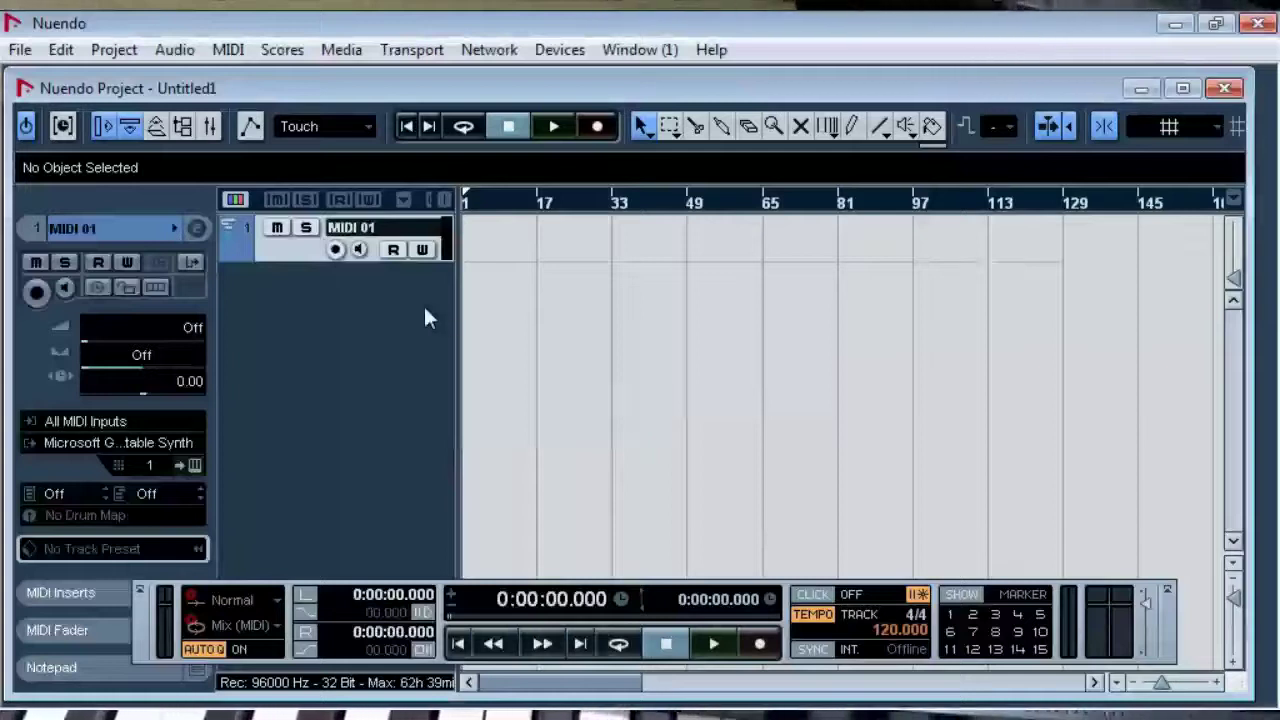
click(104, 420)
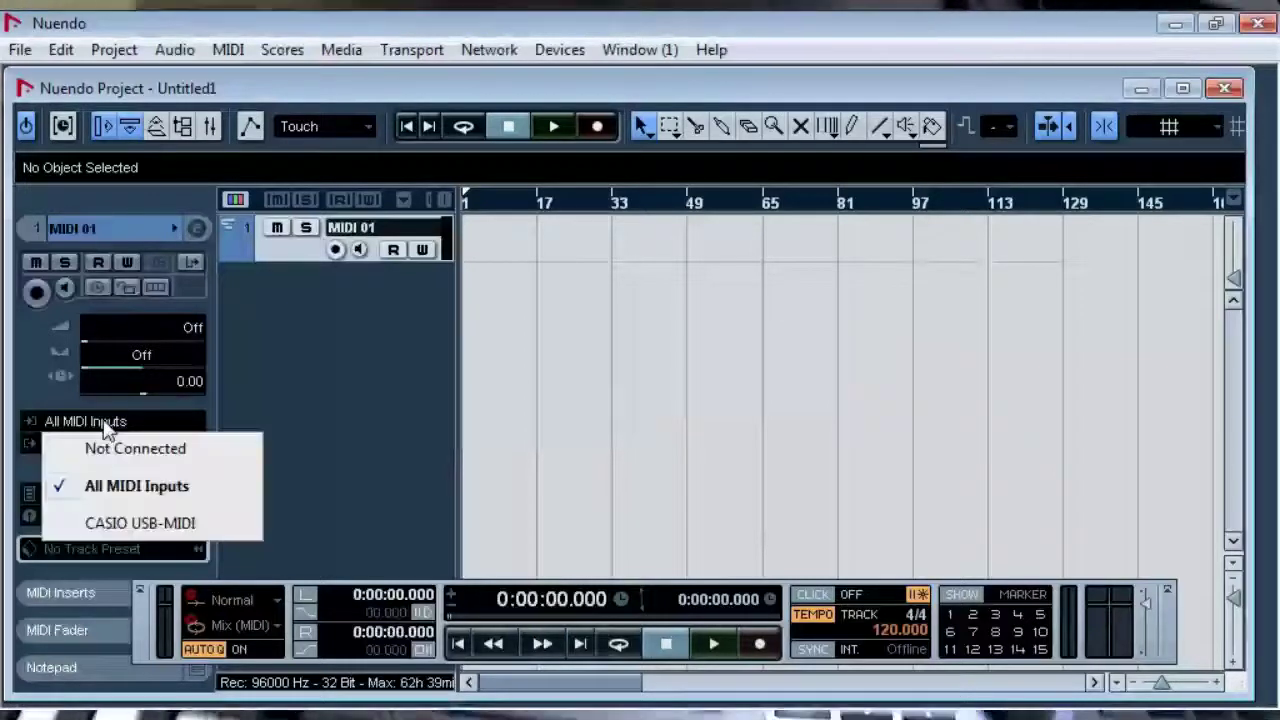
click(136, 526)
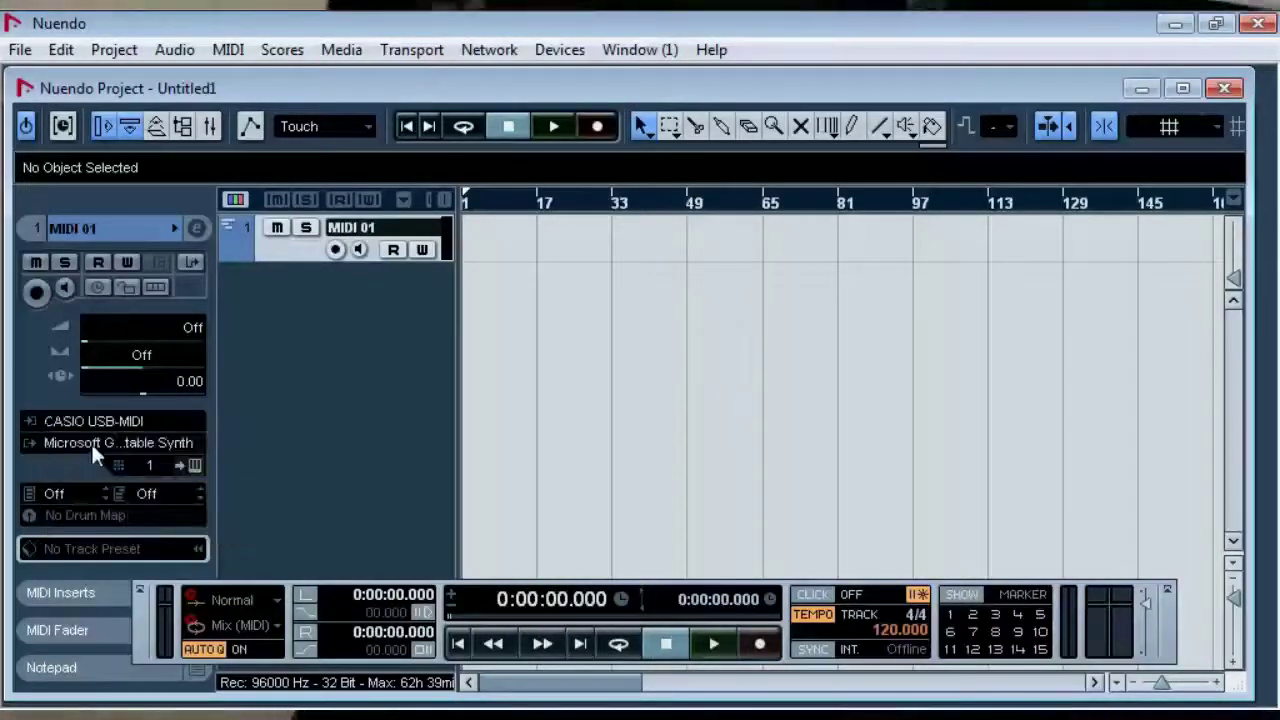
click(106, 443)
click(135, 537)
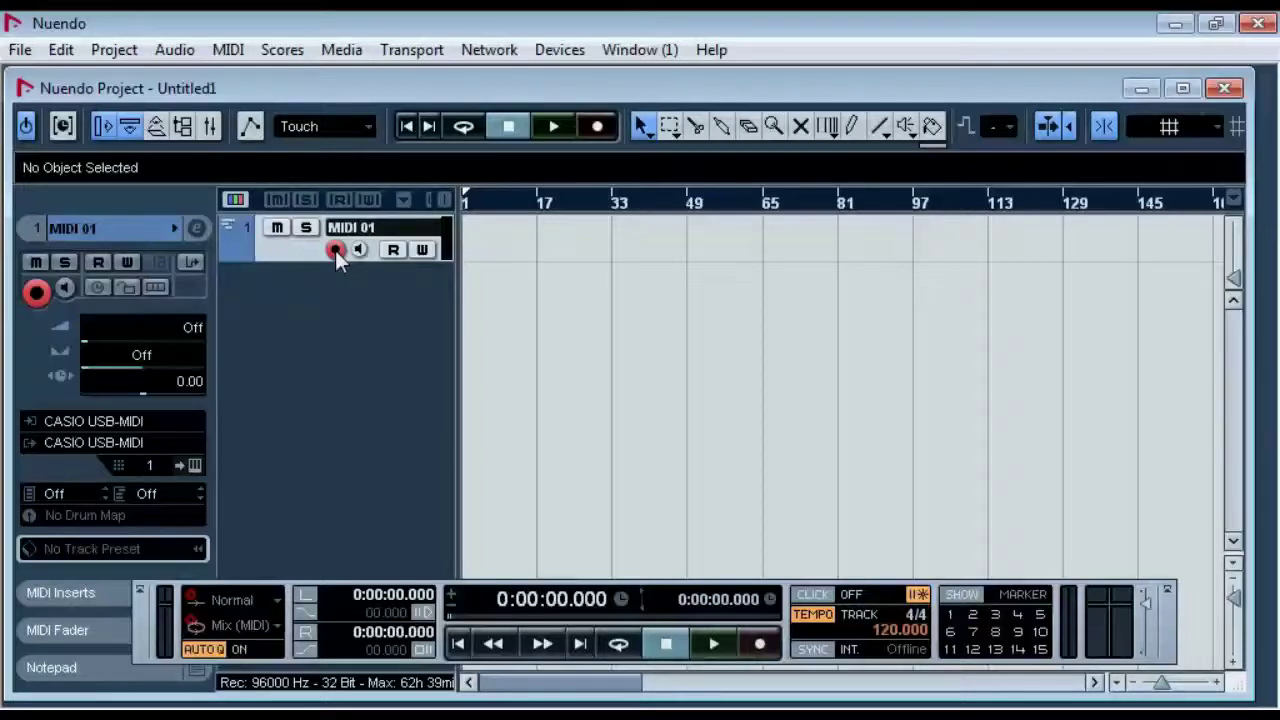
- Toggle MIDI 01's record enable off, on and off again, and set its MIDI volume to 94
click(335, 250)
click(335, 250)
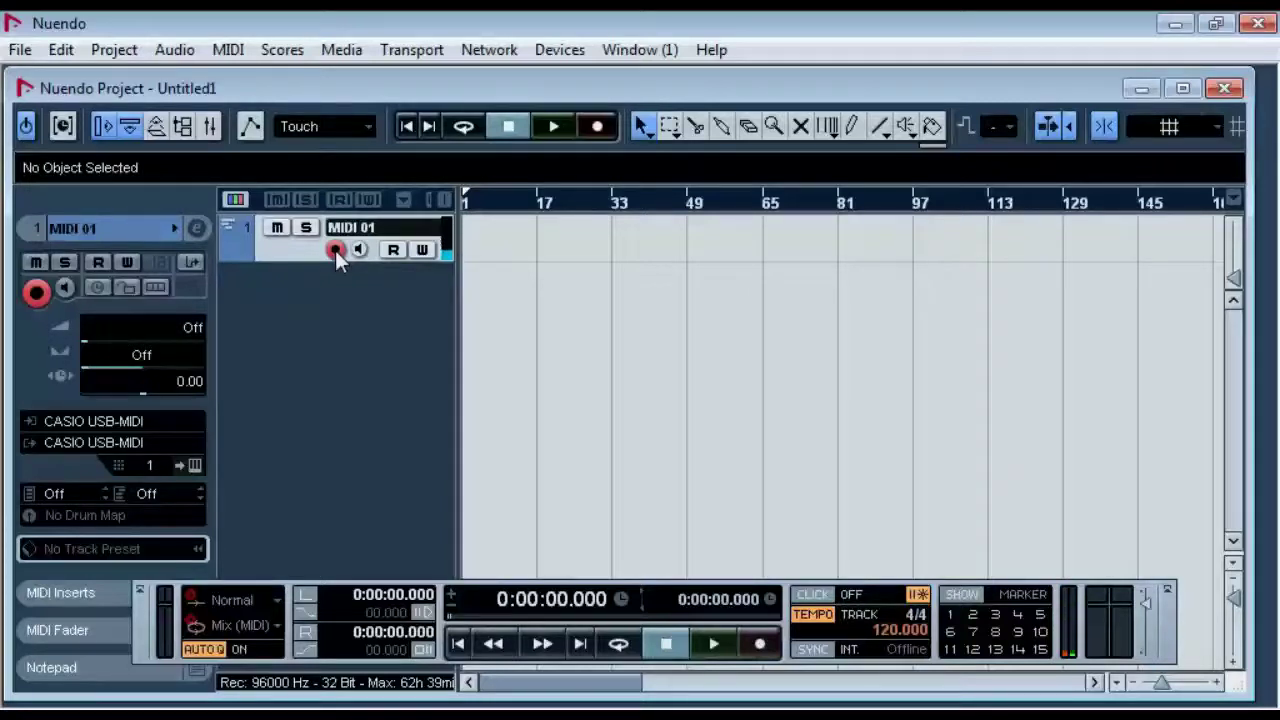
click(335, 250)
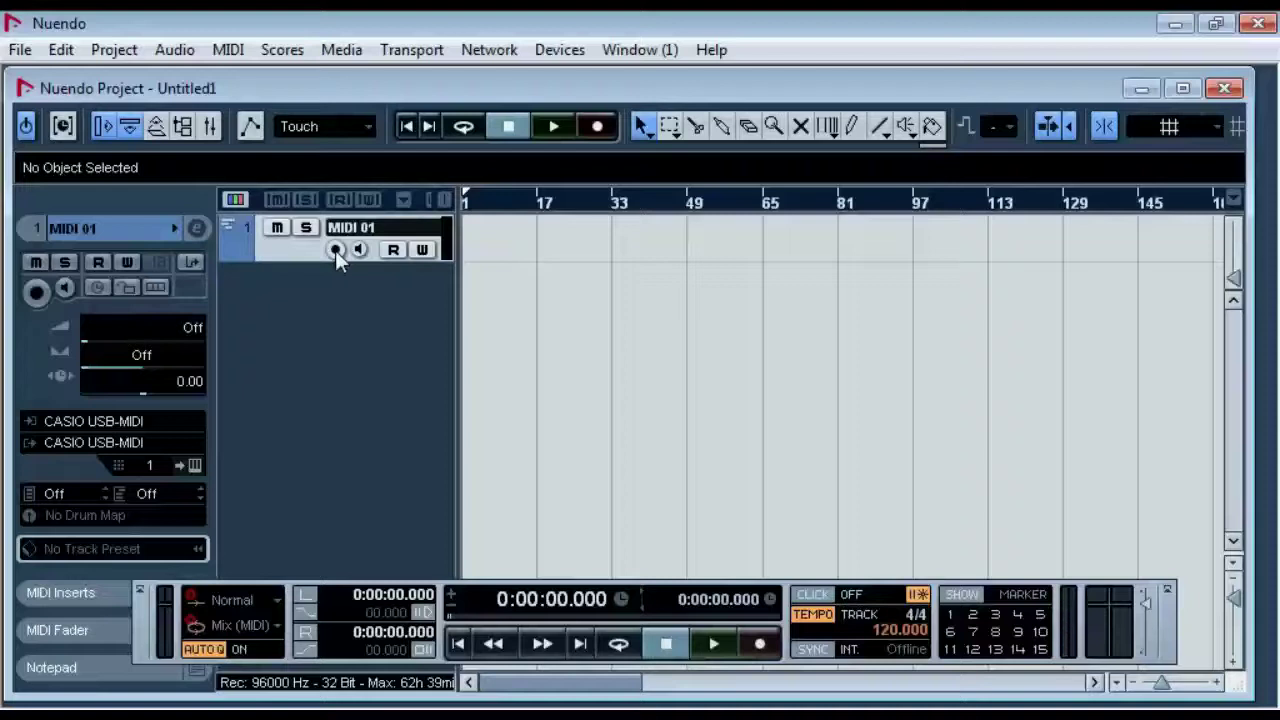
click(171, 345)
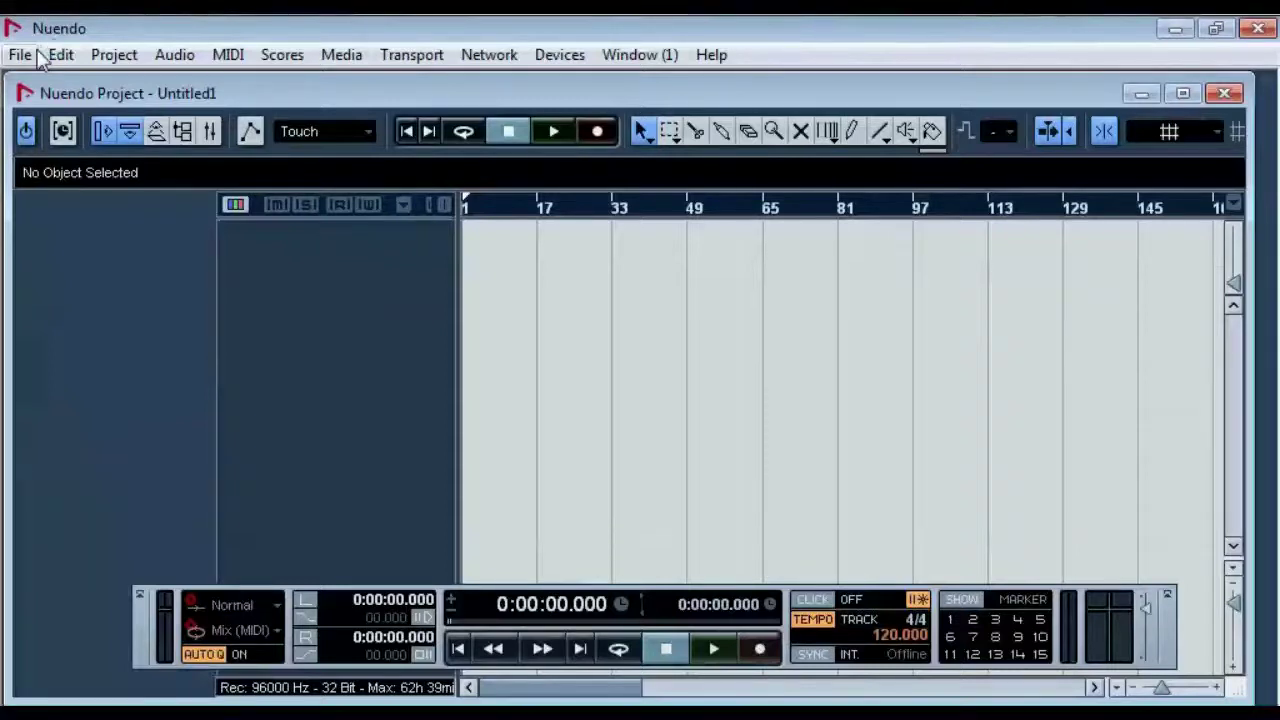
- Add an instrument track using VST_Instruments > piano > 4Front EPiano Module
right_click(321, 268)
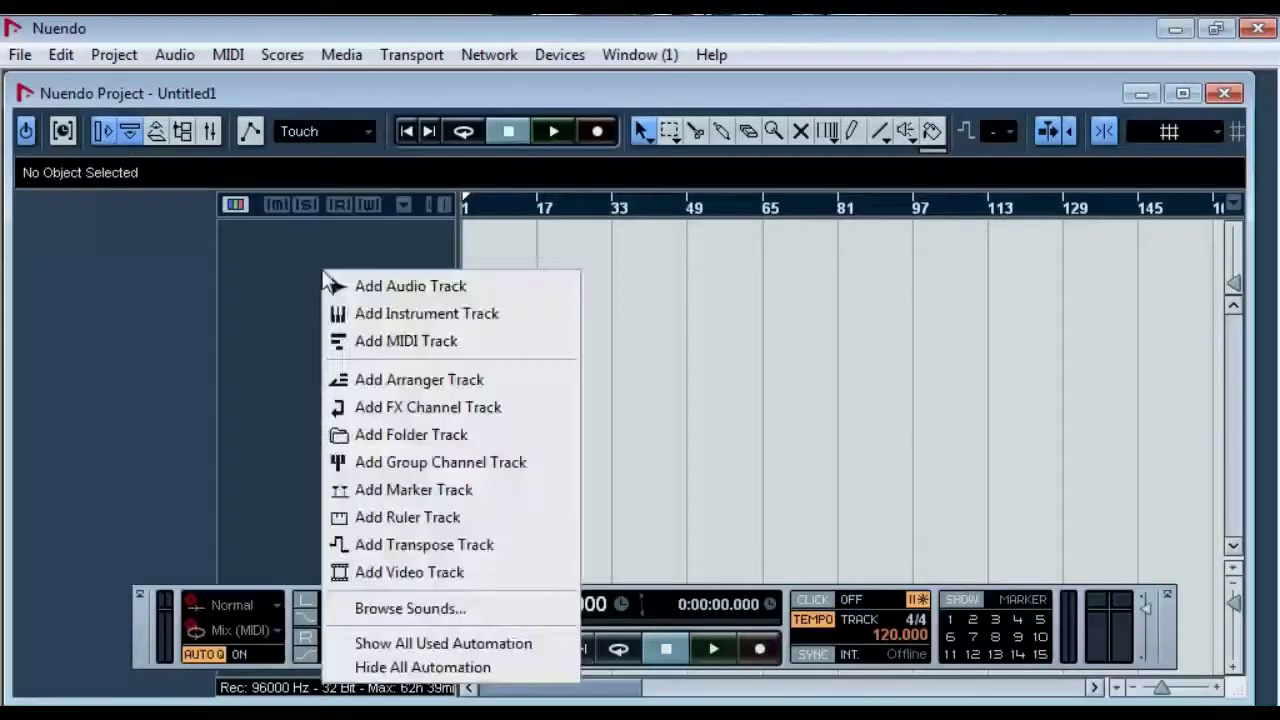
click(392, 325)
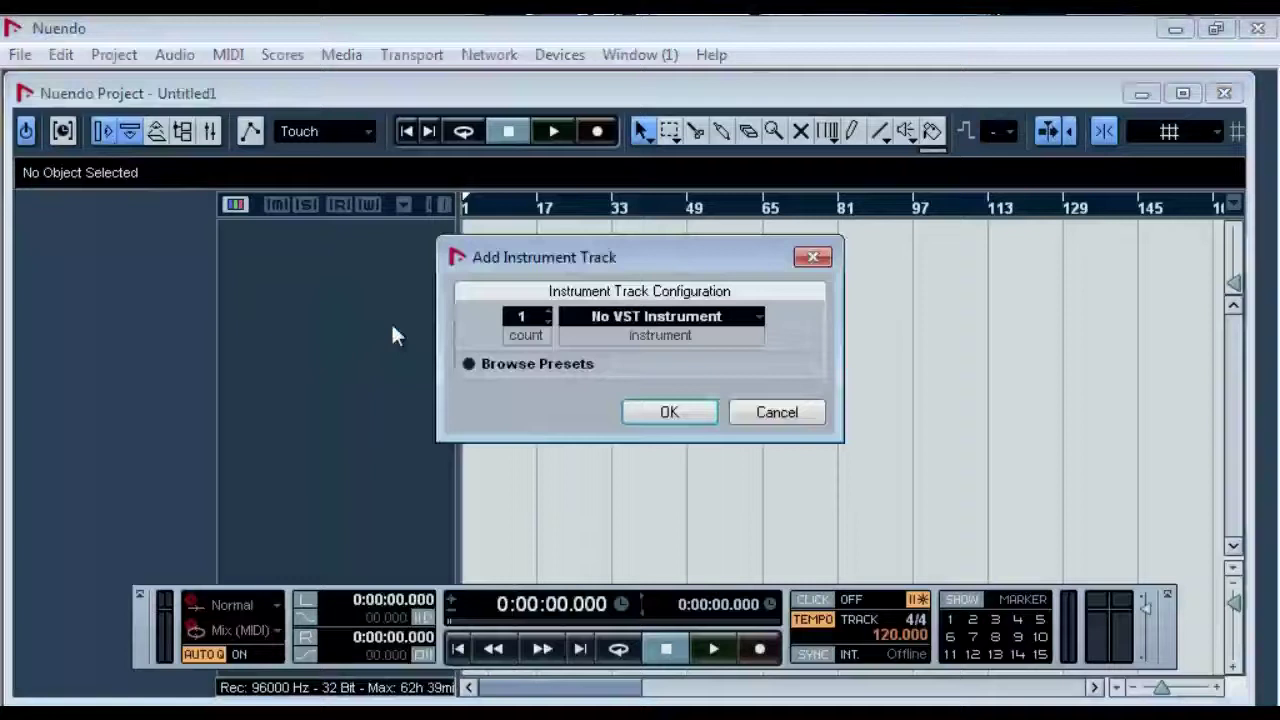
click(673, 315)
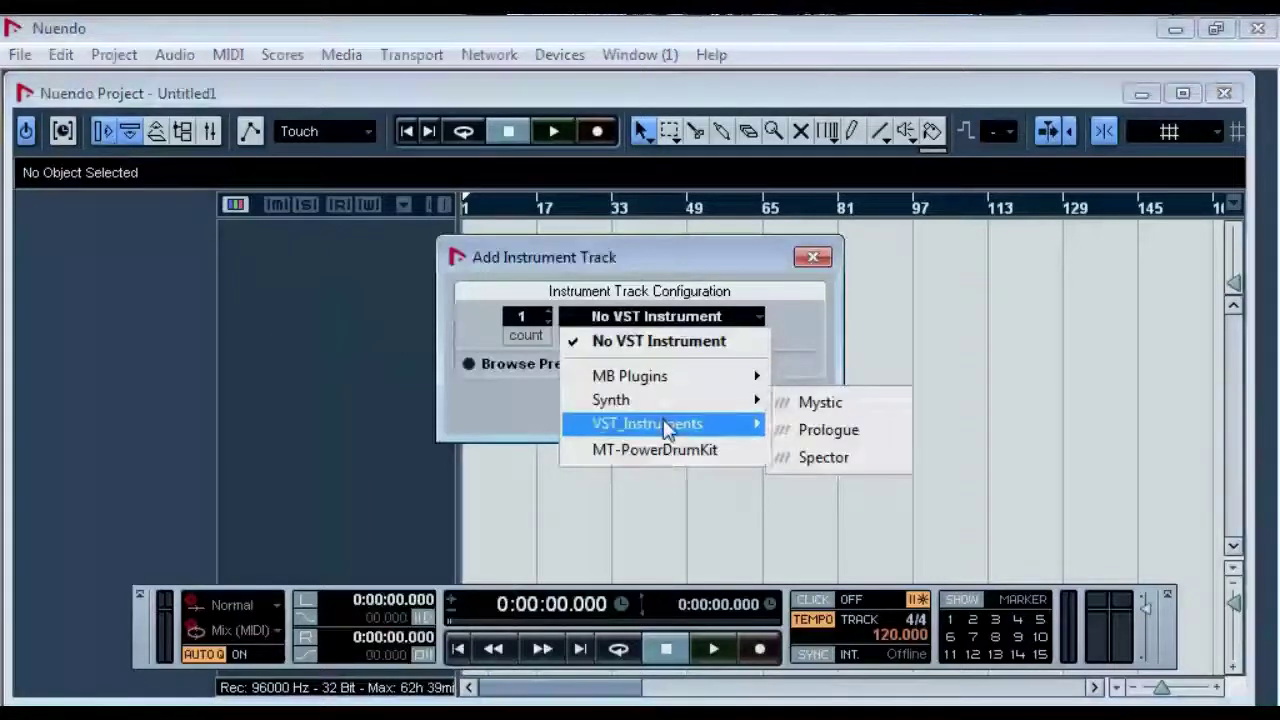
mouse_move(666, 423)
mouse_move(889, 457)
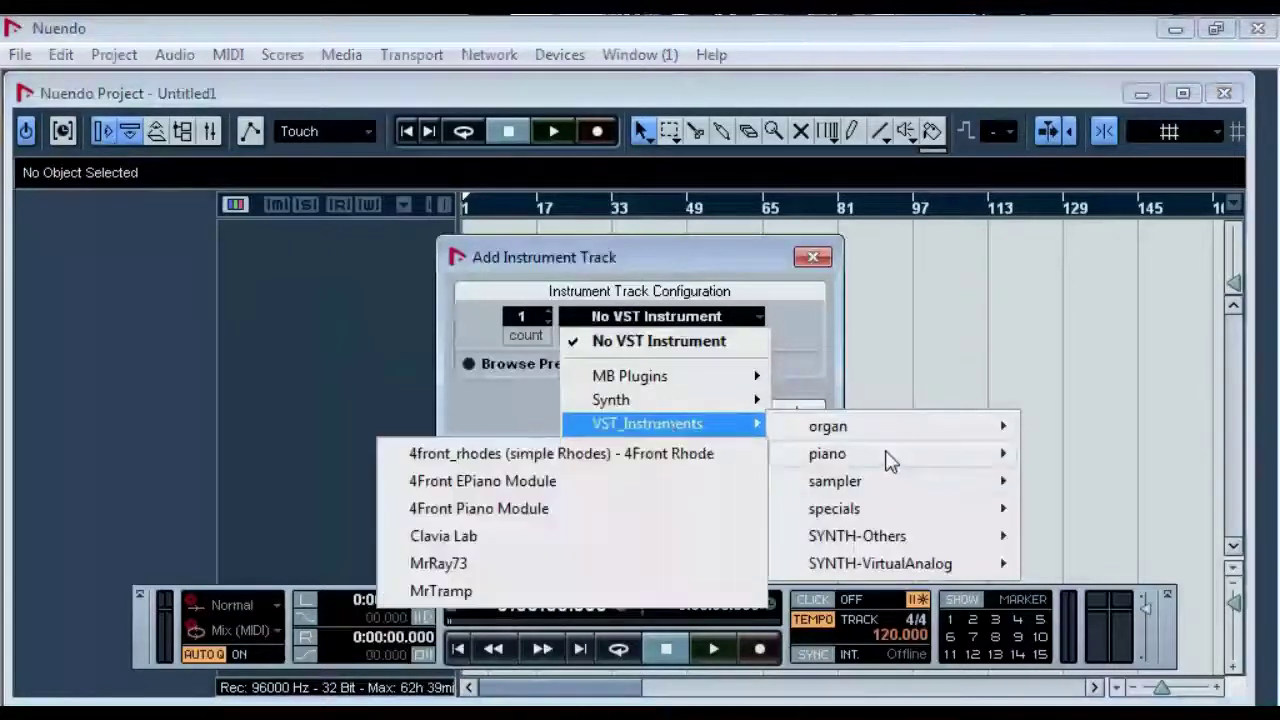
click(640, 497)
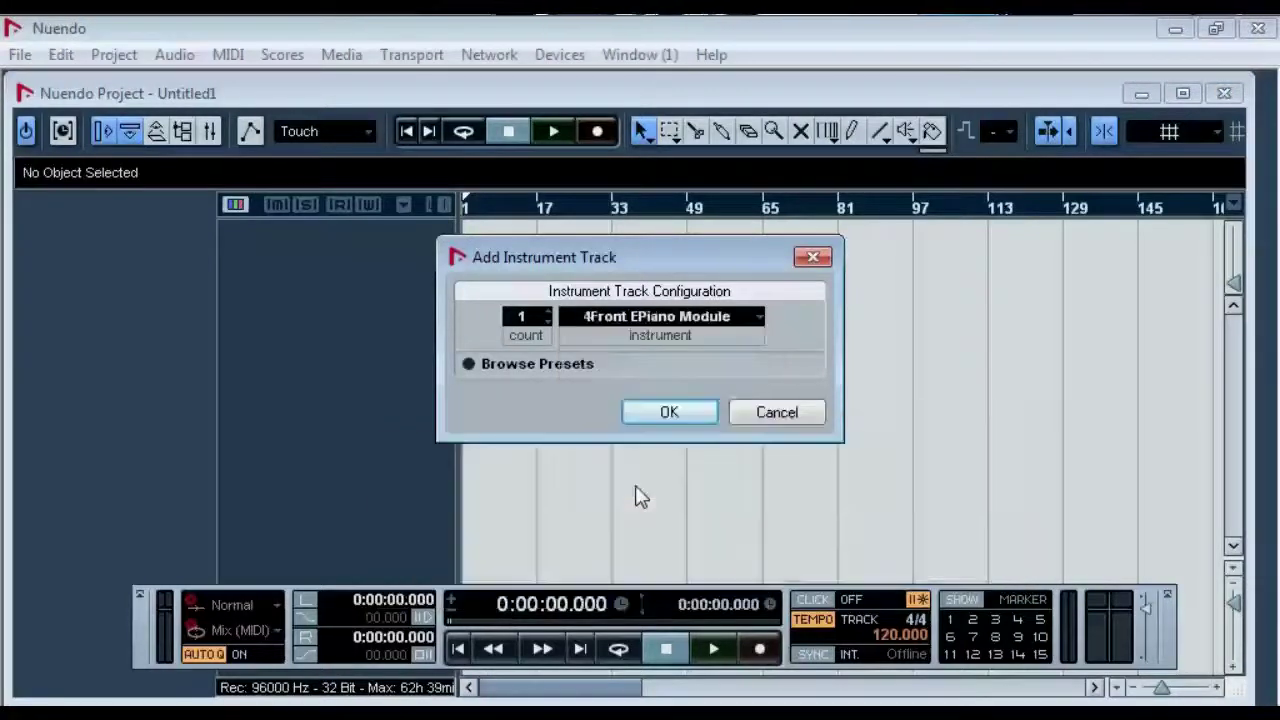
click(654, 414)
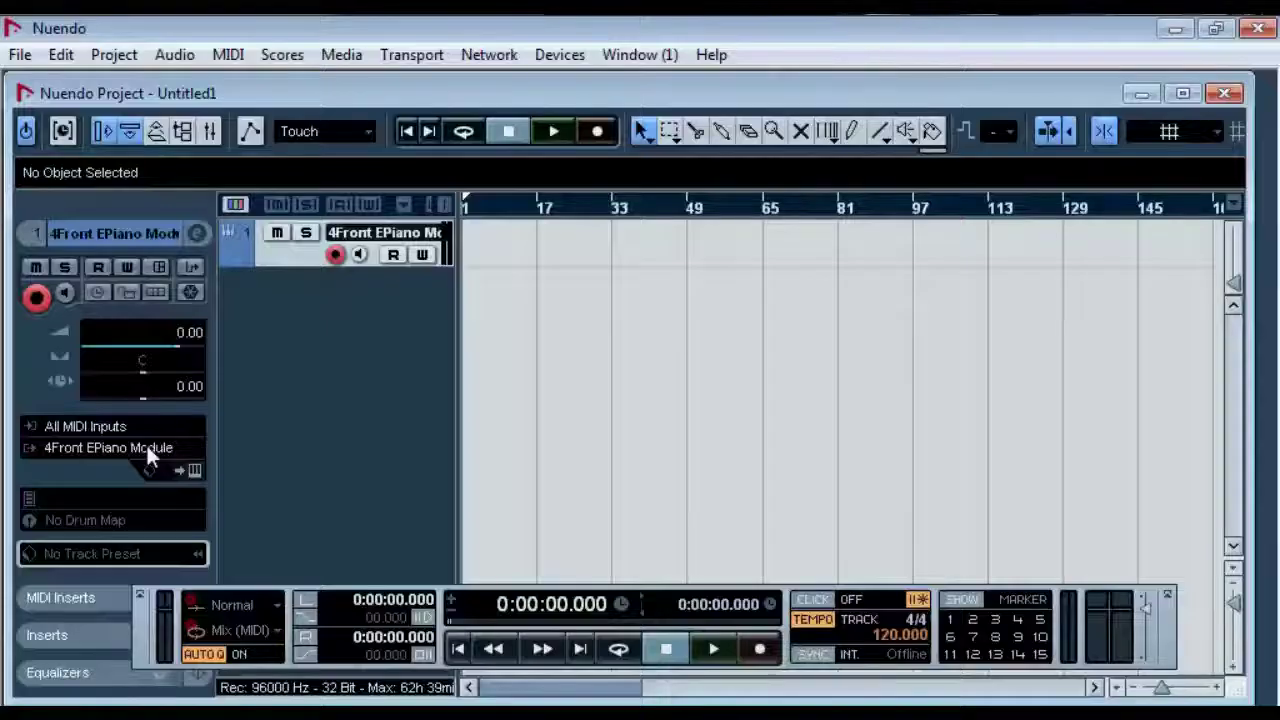
- Switch the track's instrument to VST_Instruments > SYNTH-Others > NoteGraphica, showing its AcidBass preset
click(148, 447)
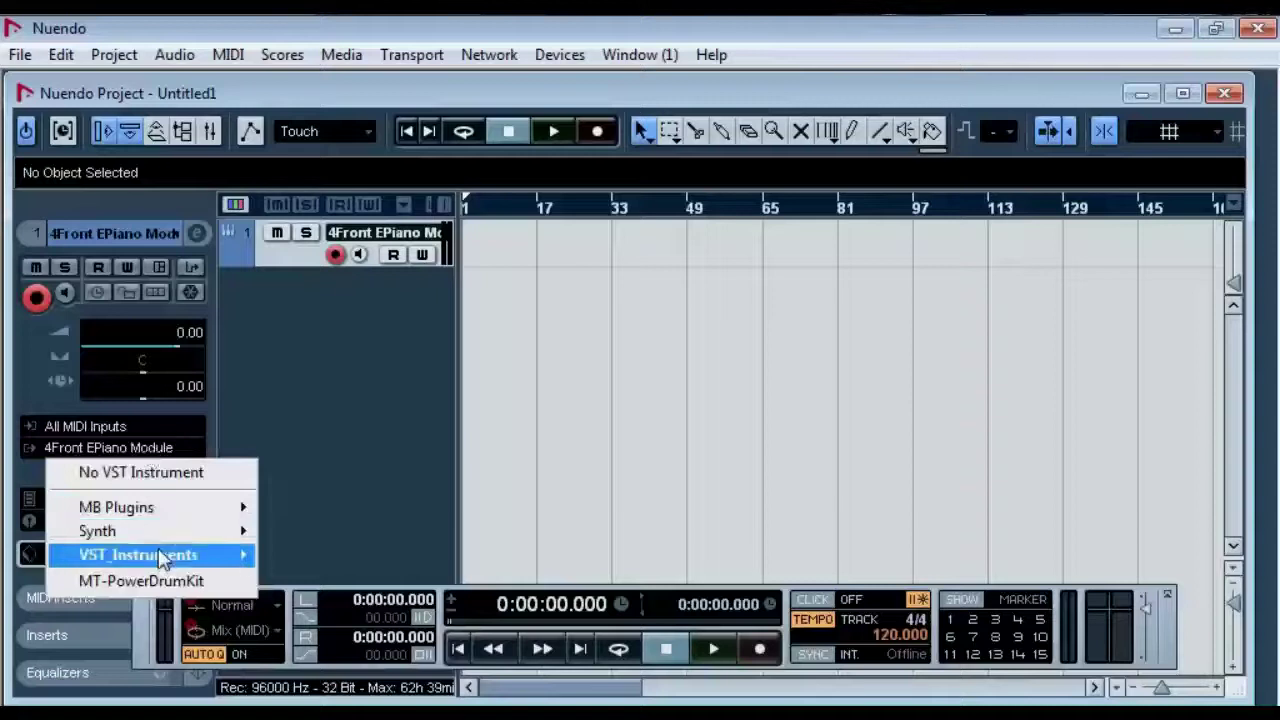
mouse_move(162, 558)
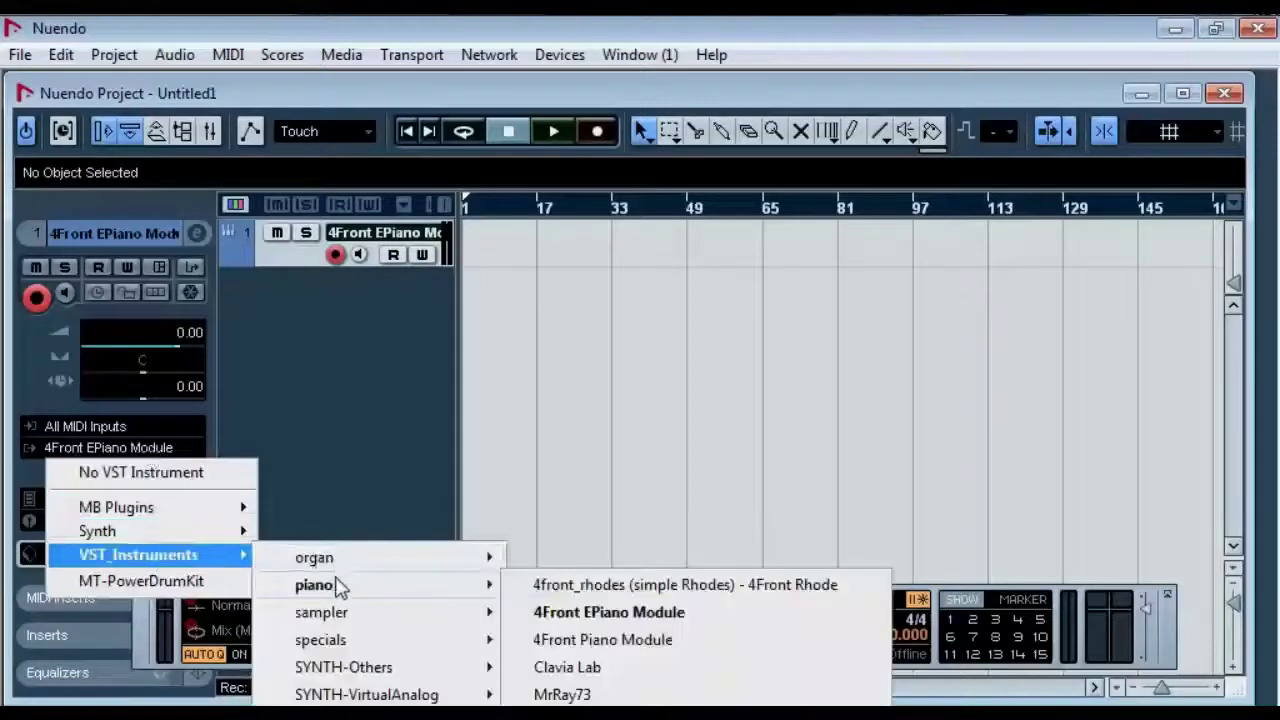
mouse_move(366, 666)
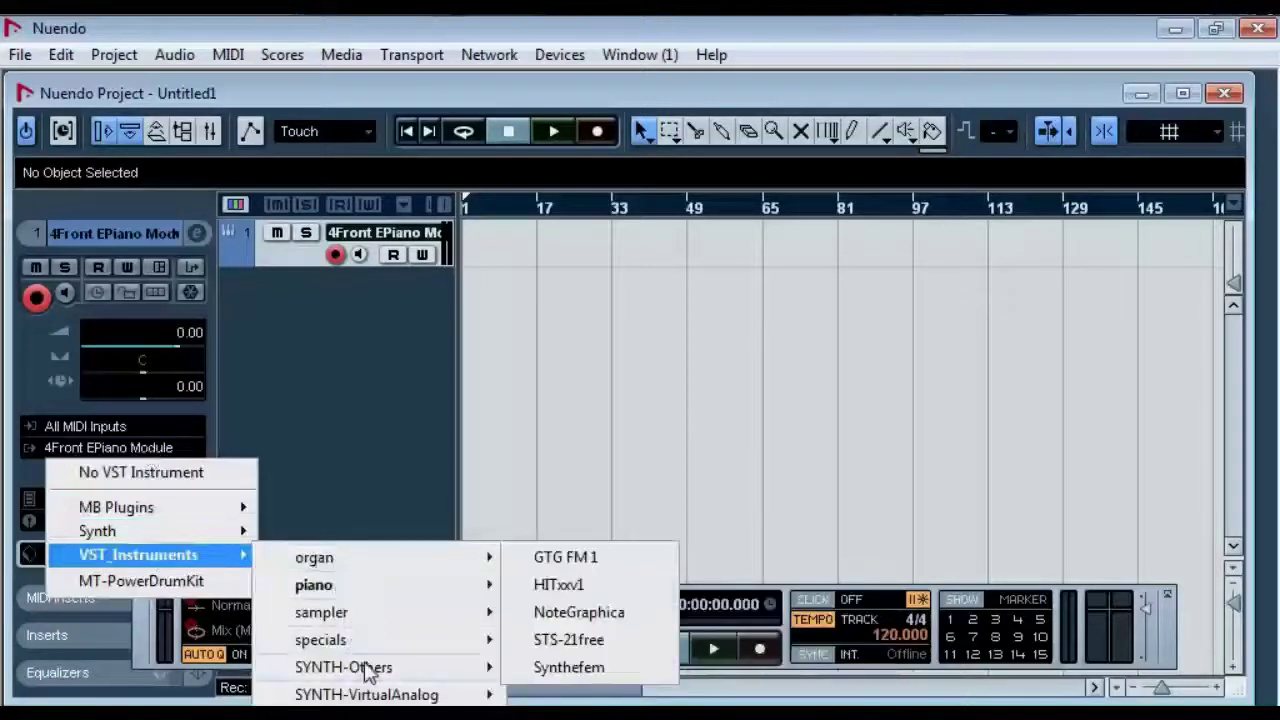
click(587, 612)
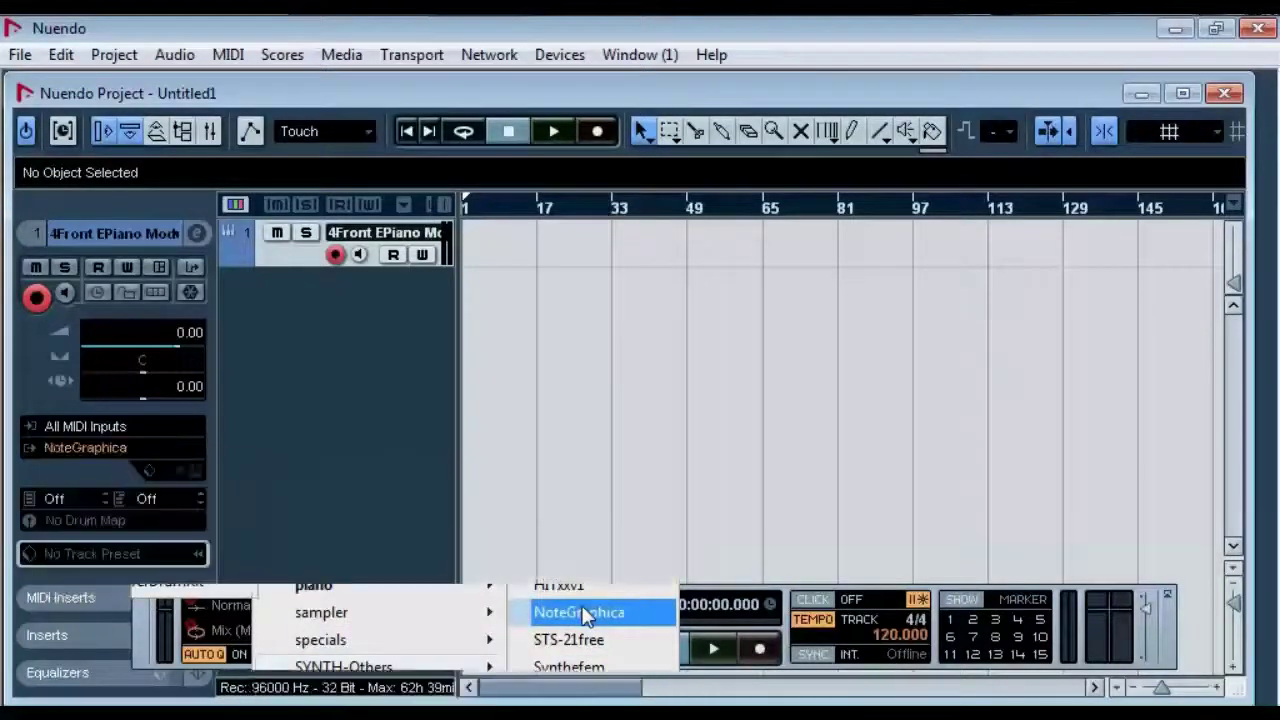